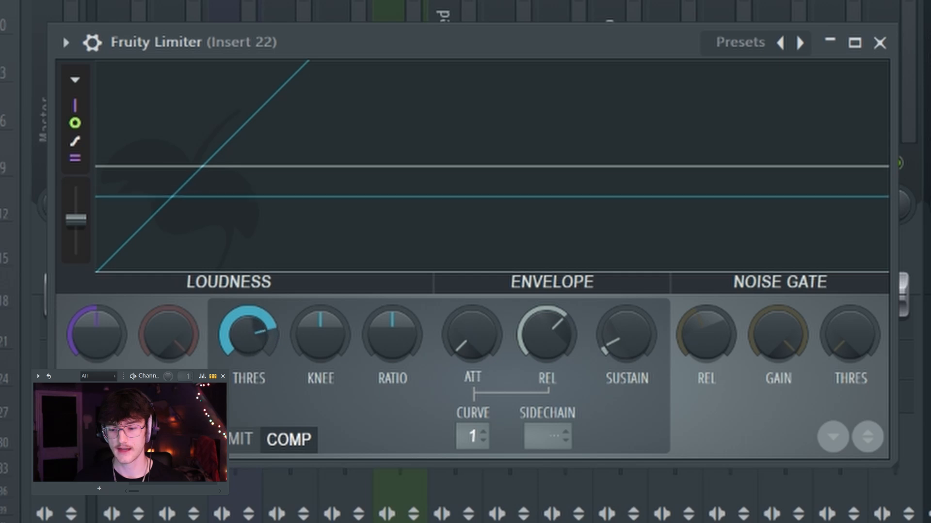
- Configure the Insert 22 limiter's compressor with maximum knee and ratio, a shorter release, and KICKS as its sidechain source
drag(318, 343, 317, 281)
drag(388, 344, 387, 286)
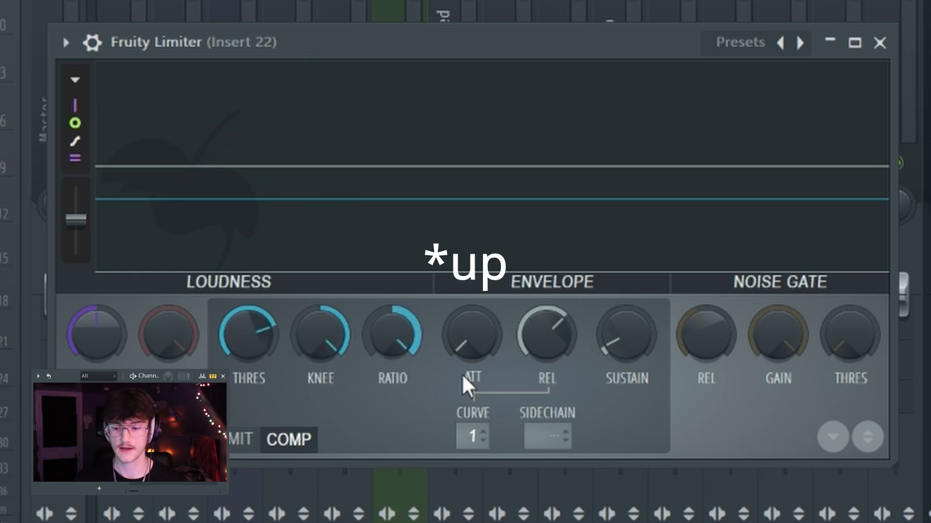
drag(544, 341, 544, 347)
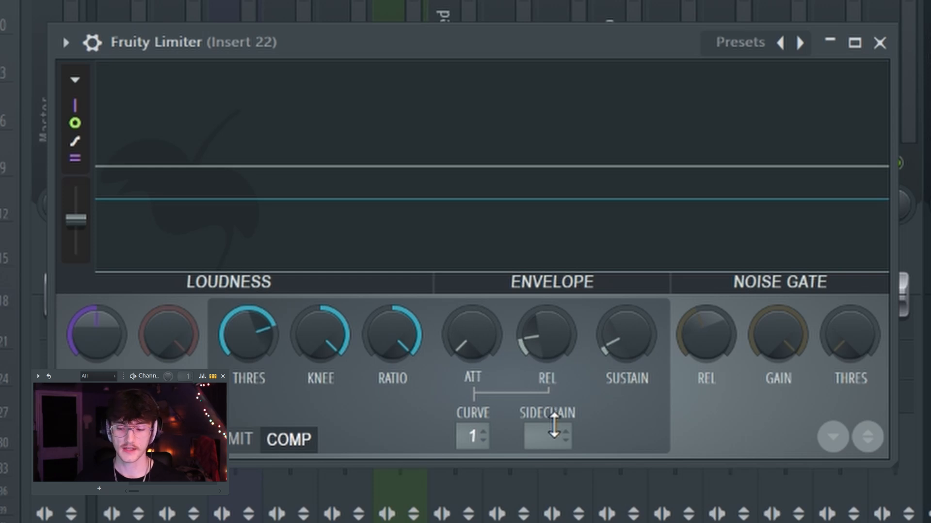
click(557, 436)
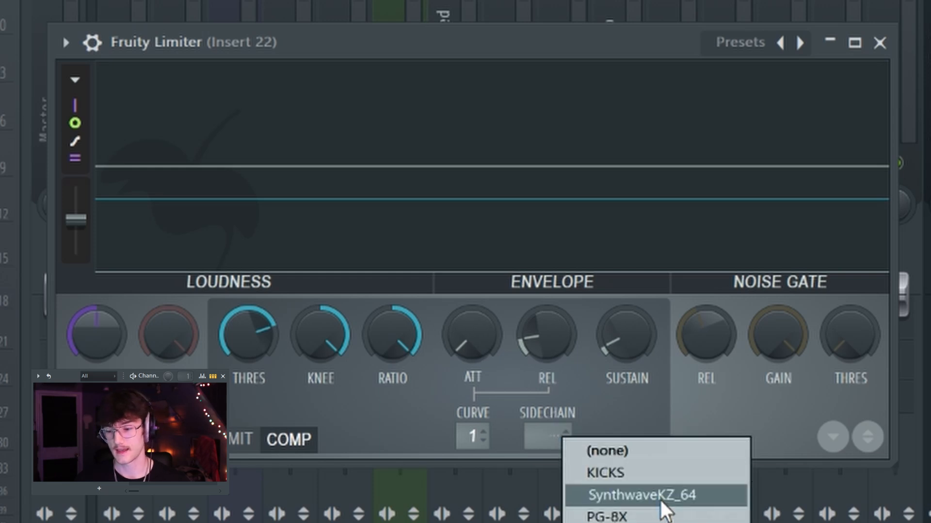
click(626, 478)
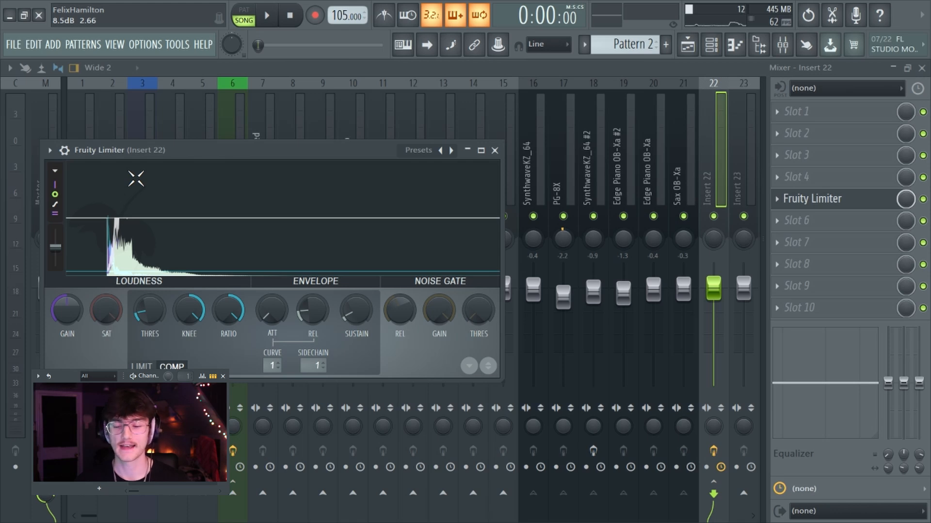
- Play the song to audition the sidechain compression on Insert 22 and the mda Degrade effect on the Master
key(space)
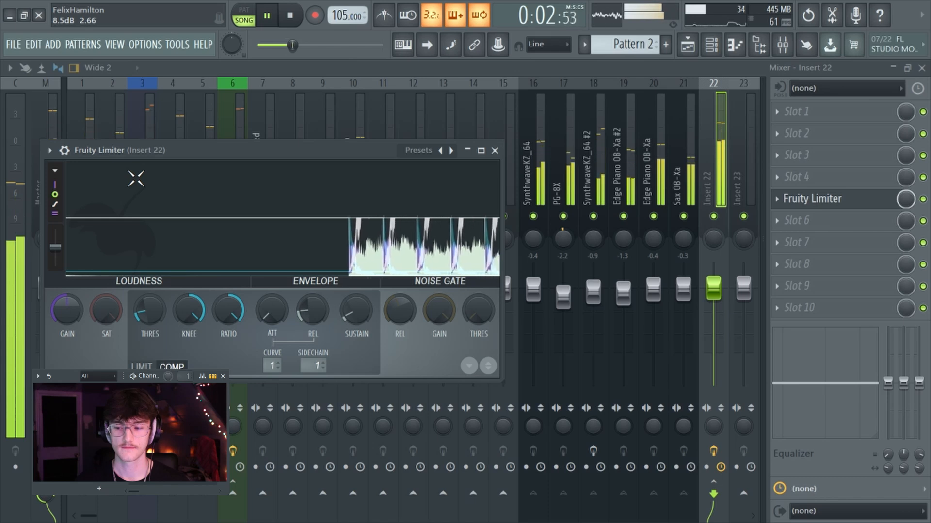
key(space)
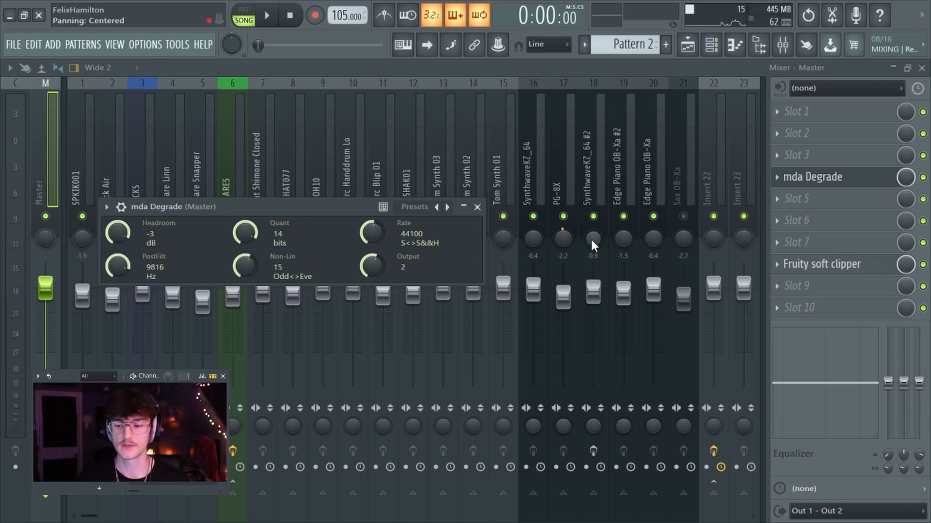
key(space)
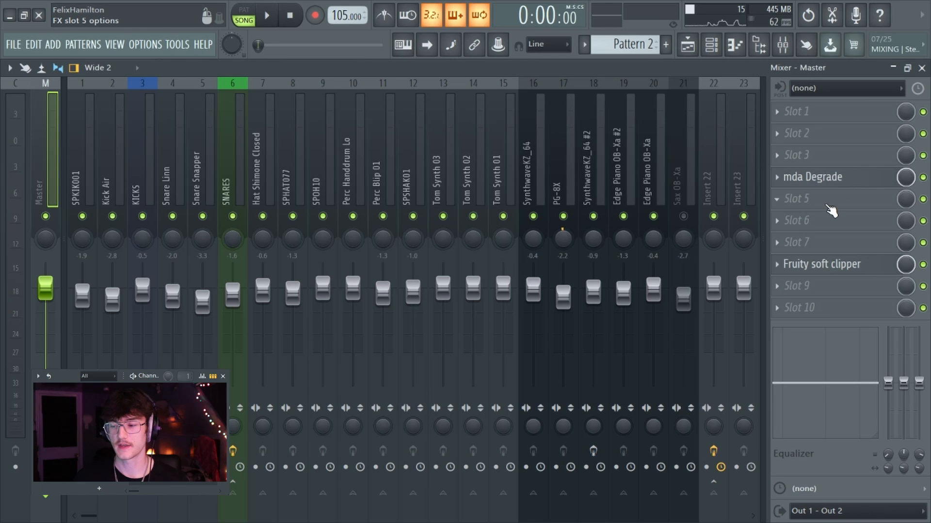
- Open the effect options for empty slot 5 on the Master track
click(830, 210)
click(661, 86)
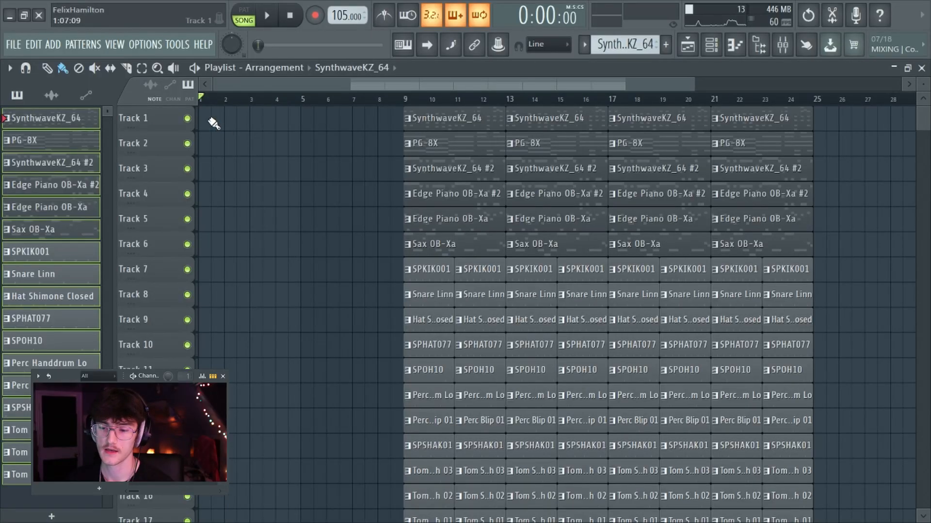
- Add SynthwaveKZ_64 clips across bars 1 to 8 on Track 1 and a PG-8X clip at bars 5 to 8 on Track 2
drag(209, 118, 329, 124)
click(424, 147)
click(306, 144)
- Fill bars 5 to 8 with Snare Linn, Hat Shimone Closed and SPHAT077 clips on Tracks 8 to 10, and play from bar 5
scroll(381, 270, down, 2)
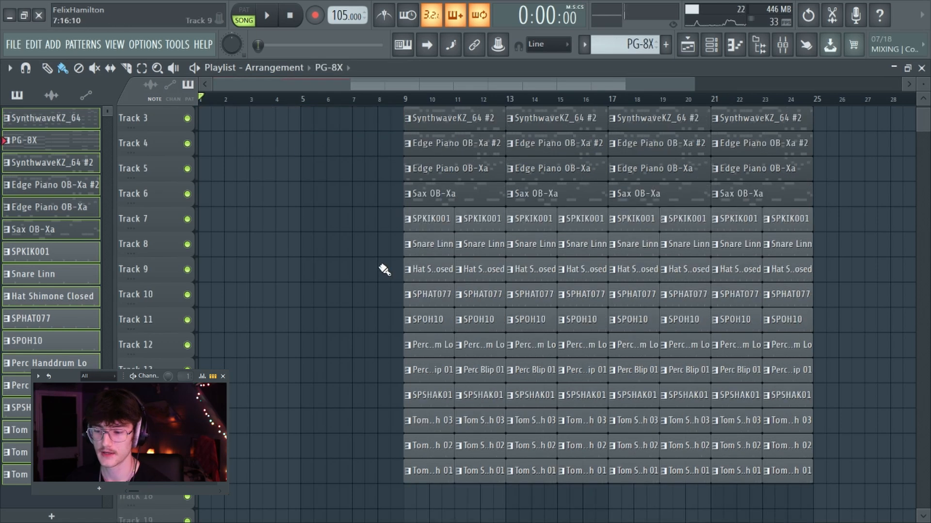
drag(384, 270, 328, 266)
key(ctrl+b)
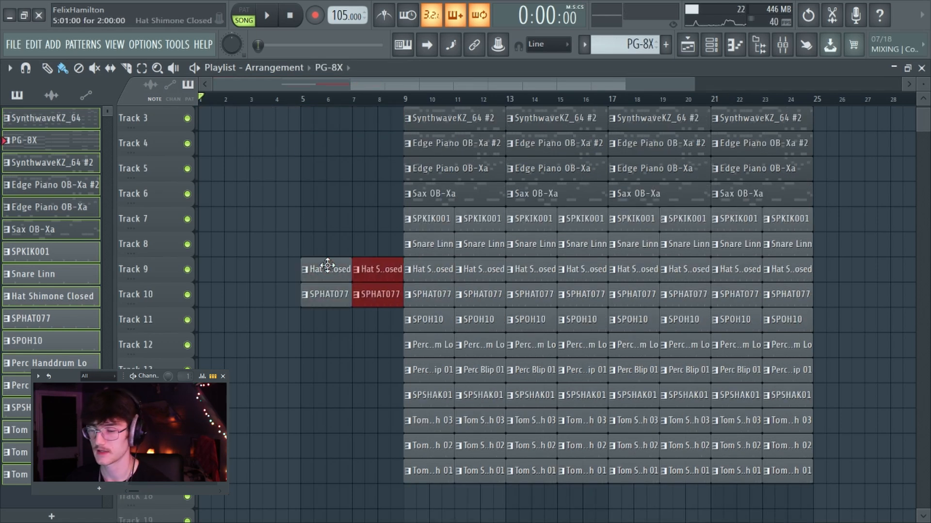
click(305, 99)
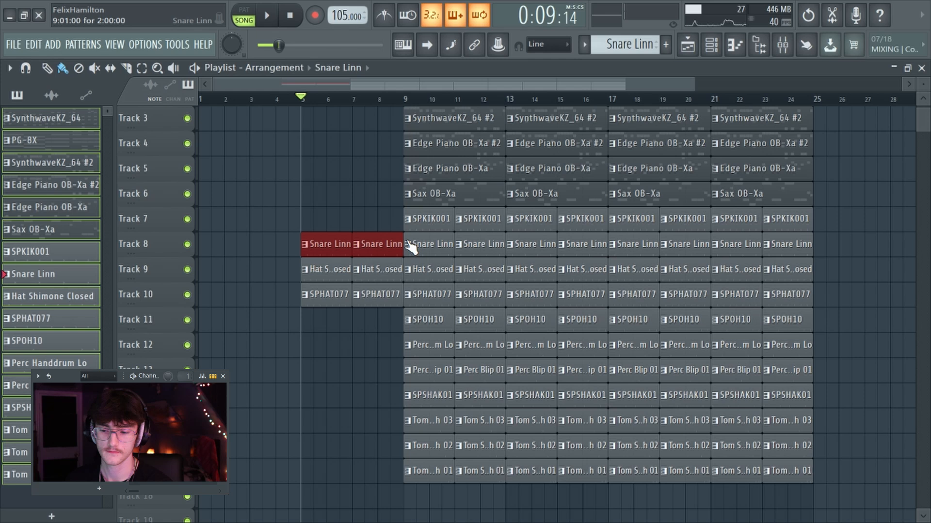
key(space)
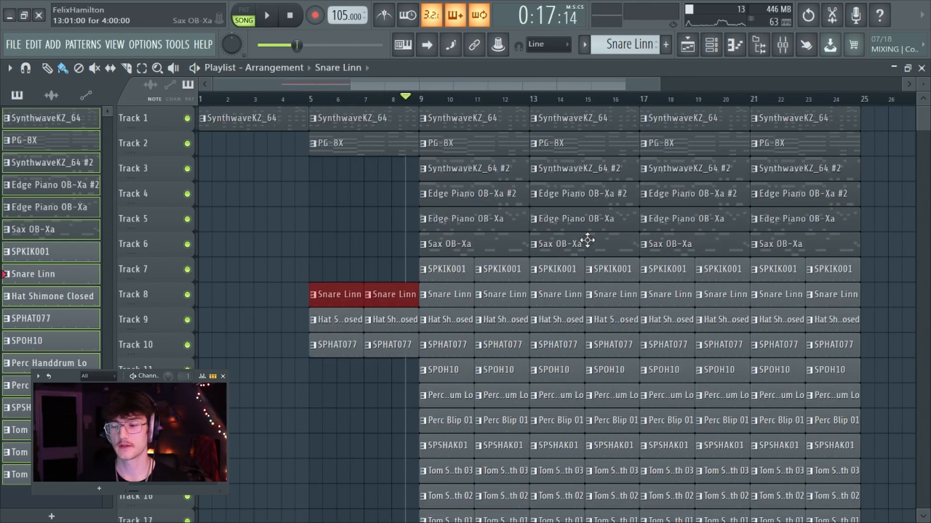
- Delete the Perc Handdrum Lo, Perc Blip 01 and SPSHAK01 clips from bars 13 to 16
scroll(576, 395, down, 1)
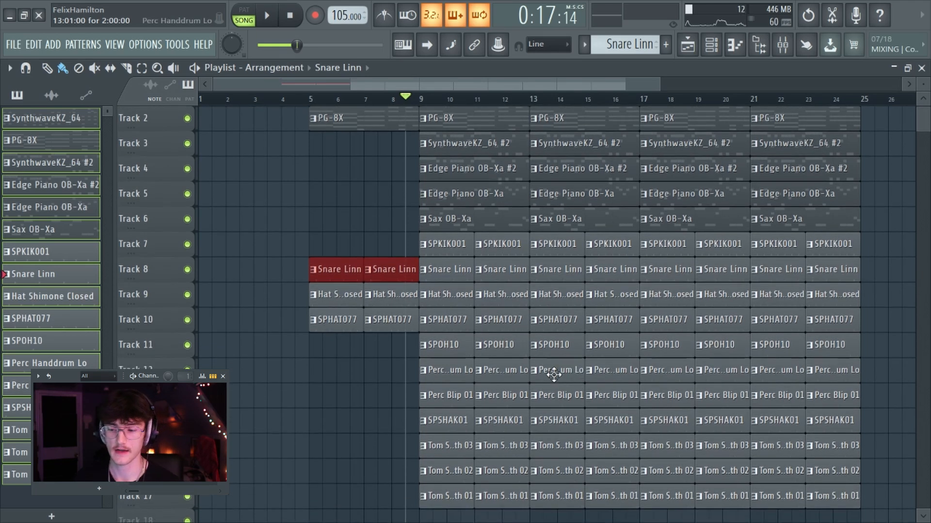
right_click(552, 374)
right_click(563, 395)
right_click(592, 401)
right_click(591, 381)
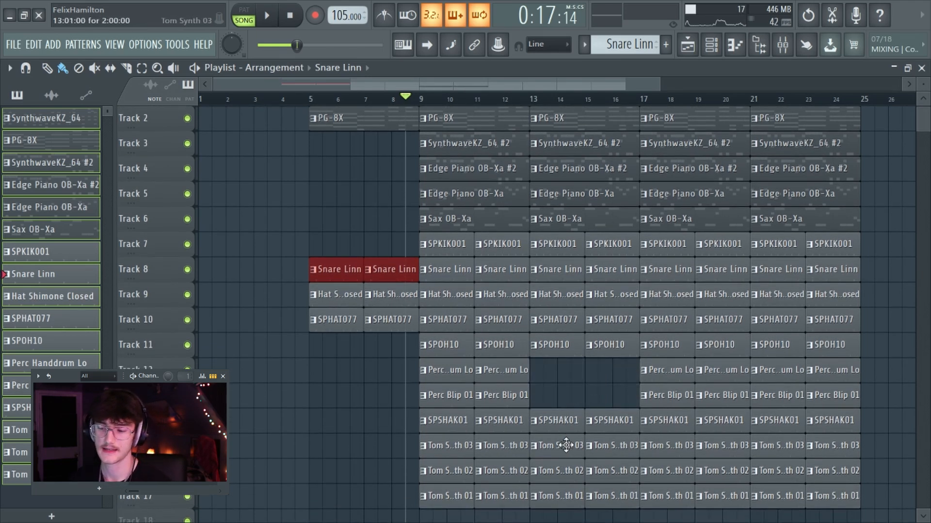
right_click(557, 429)
right_click(593, 430)
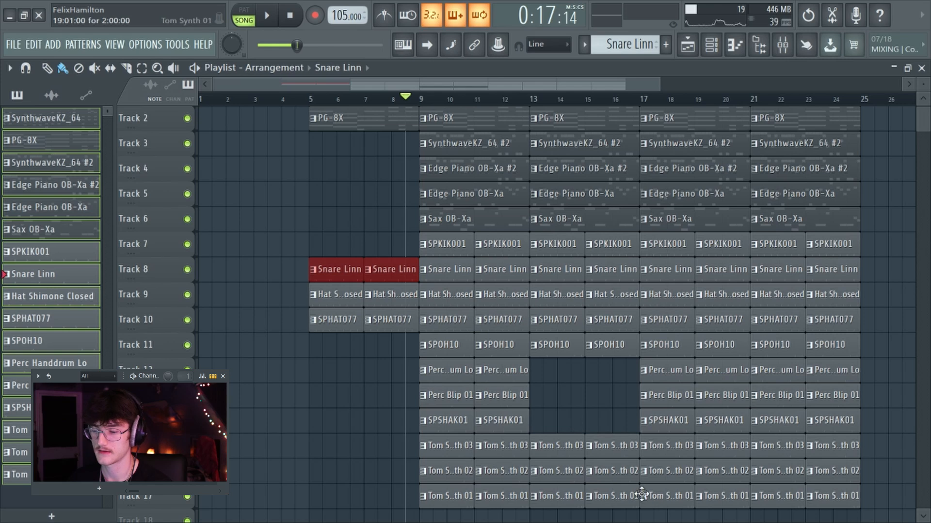
- Delete the Tom Synth 03, Tom Synth 02 and Tom Synth 01 clips from bars 13 and 14
right_click(557, 445)
right_click(557, 470)
right_click(558, 495)
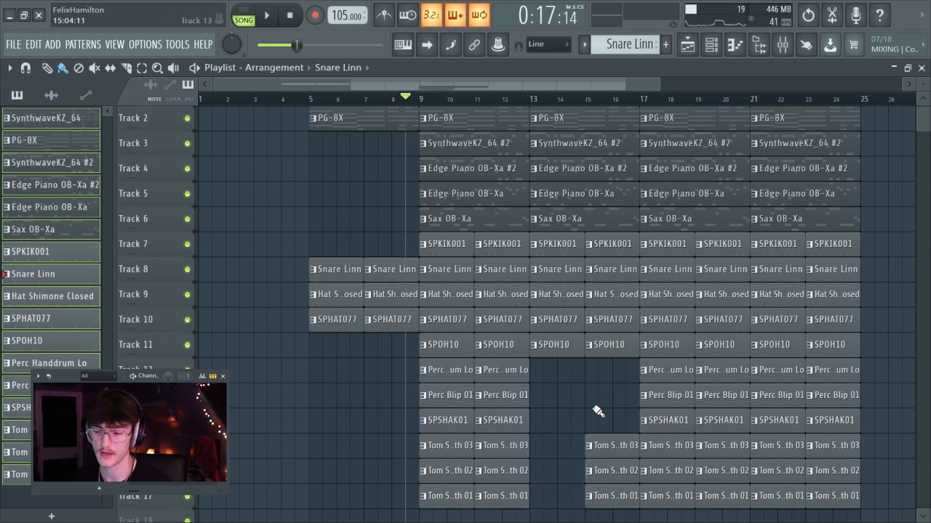
- Delete the Track 5 Edge Piano OB-Xa clips starting at bars 13 and 21, and the Sax OB-Xa clip starting at bar 21
scroll(598, 412, up, 1)
right_click(558, 220)
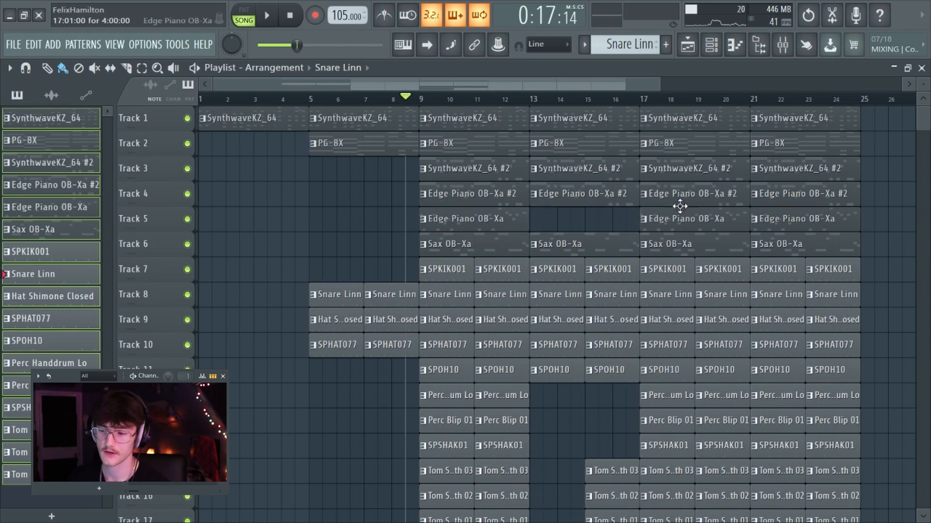
scroll(721, 176, down, 2)
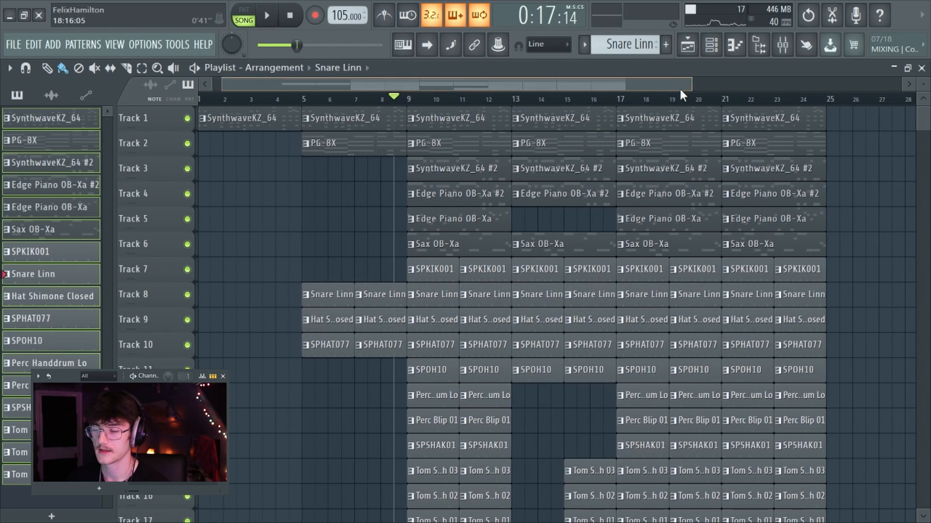
right_click(738, 209)
right_click(732, 244)
scroll(727, 271, down, 2)
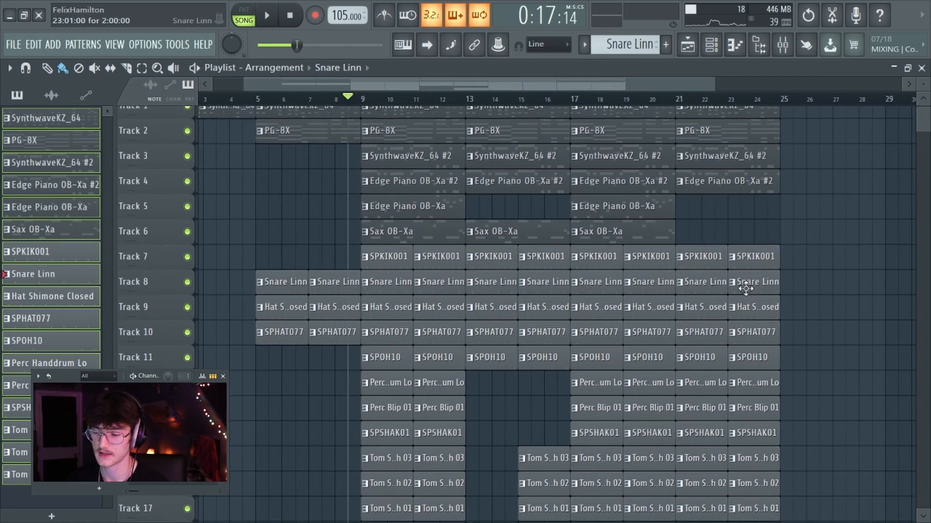